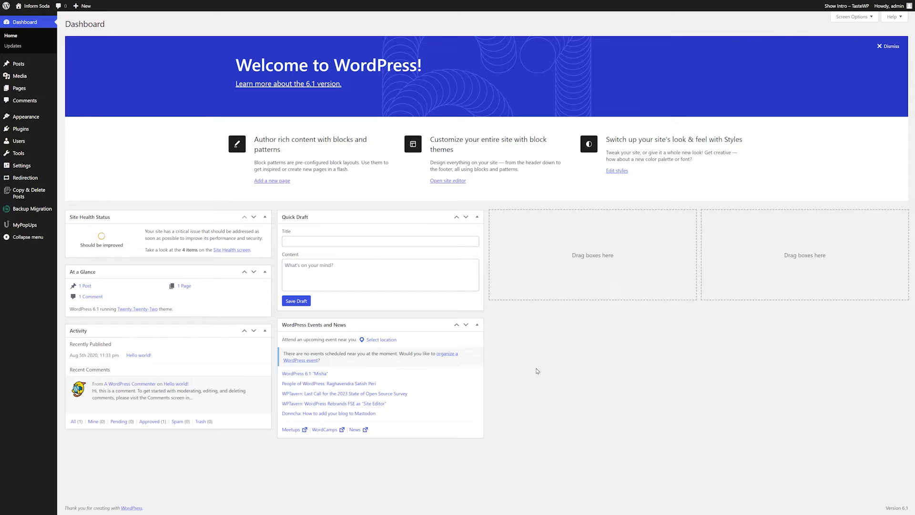
Install the Optimole plugin and clear the pre-filled email to connect the account.
mouse_move(24, 128)
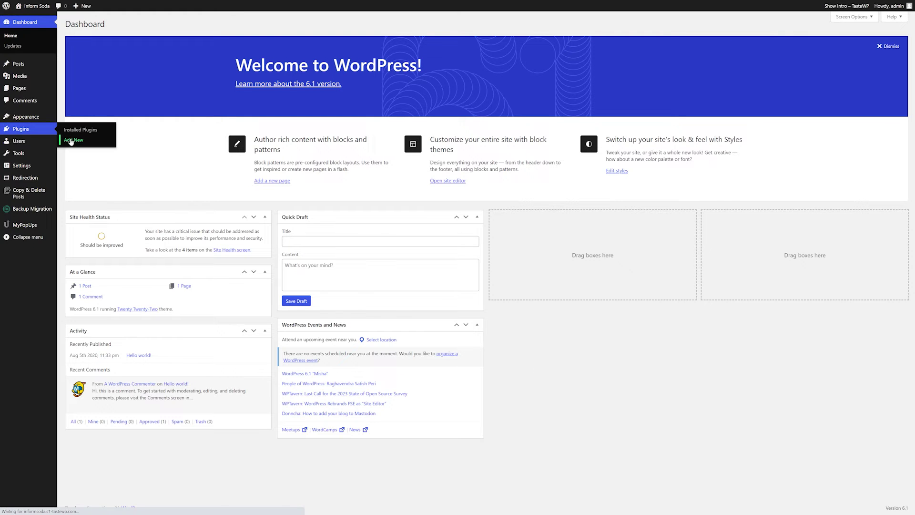
left_click(70, 141)
left_click(840, 44)
type("optimole")
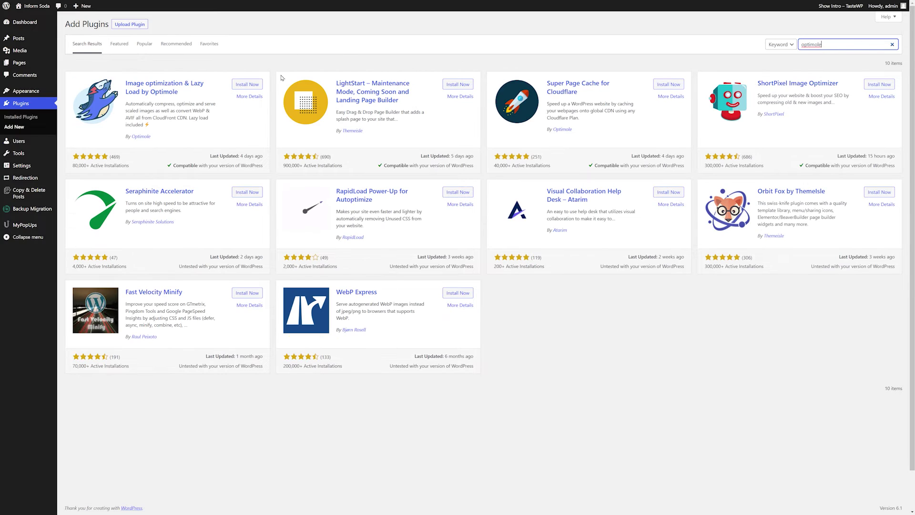
left_click(245, 84)
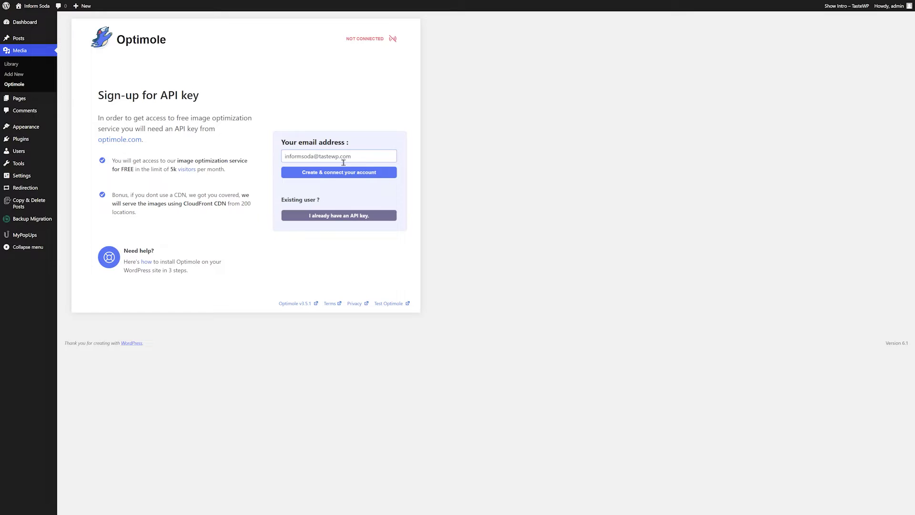
left_click_drag(343, 157, 273, 150)
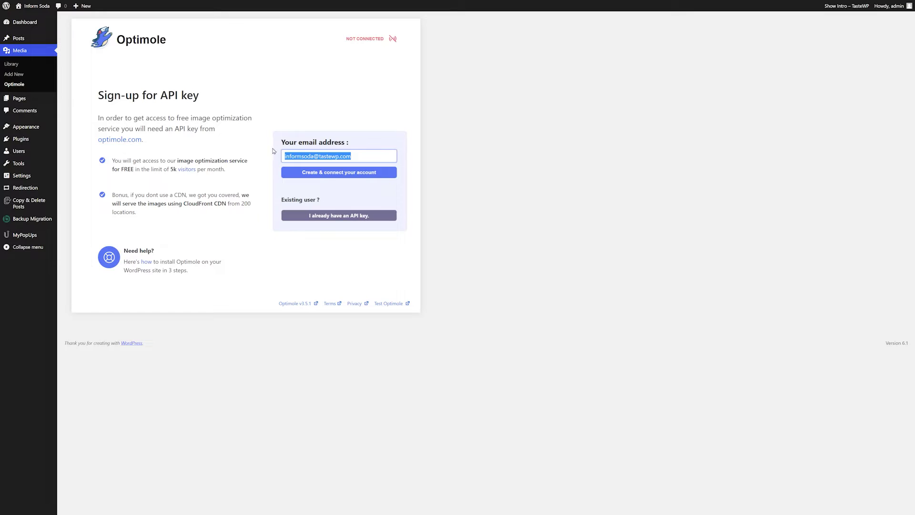
key("BackSpace")
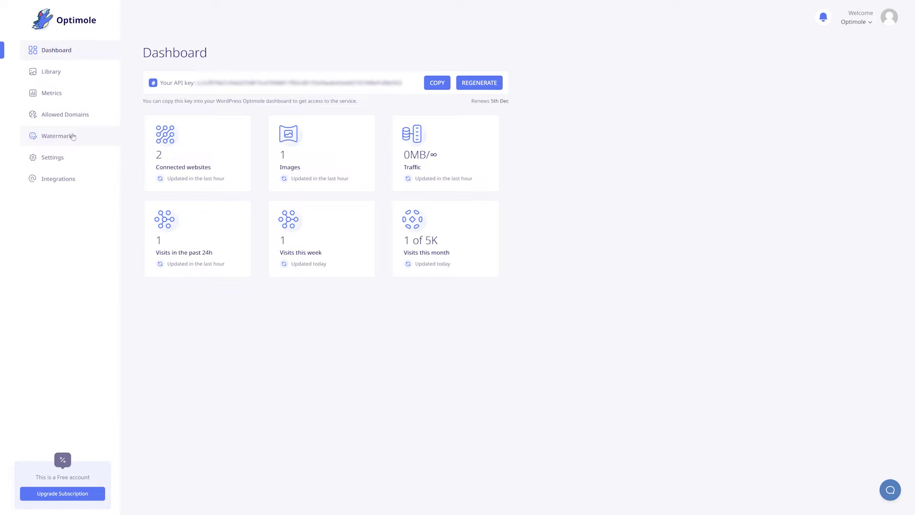
Go to the Optimole Watermark page and start adding a new watermark.
left_click(57, 138)
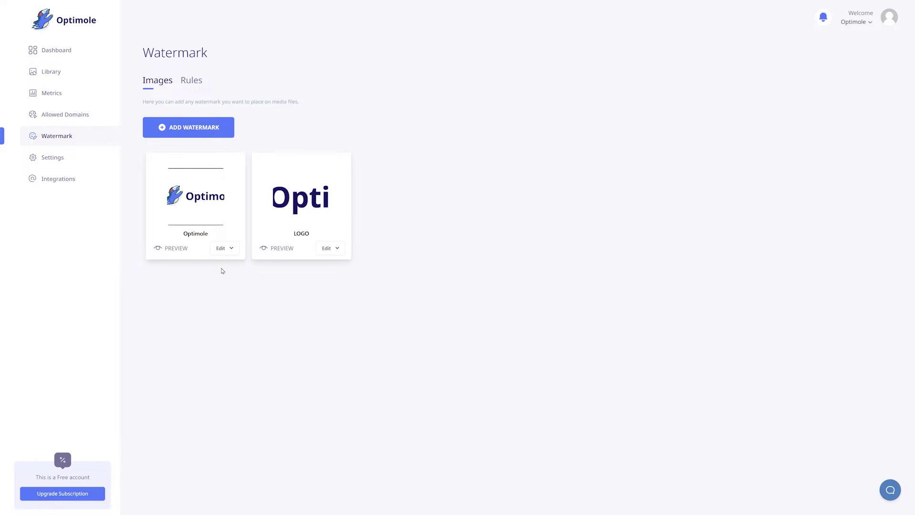
left_click(200, 129)
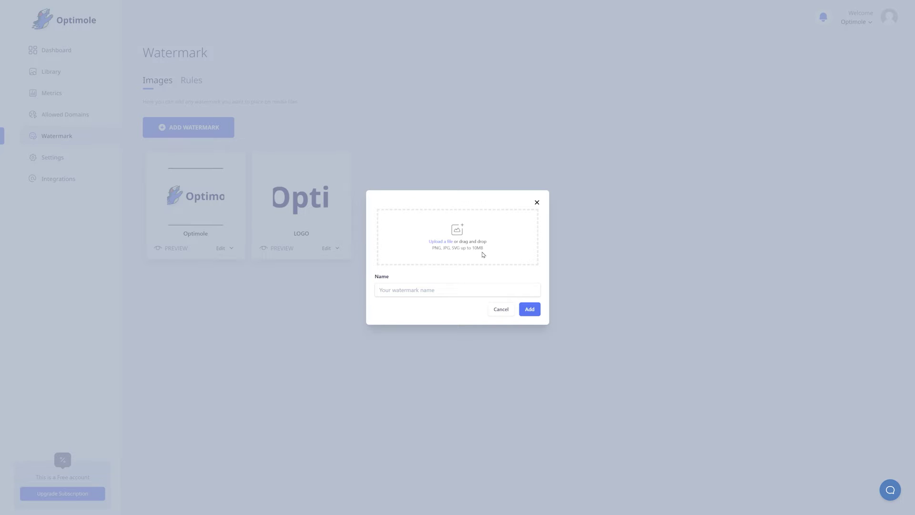
Upload the 'Your New Awesome Watermark' image and save it as 'New Watermark'.
left_click(443, 242)
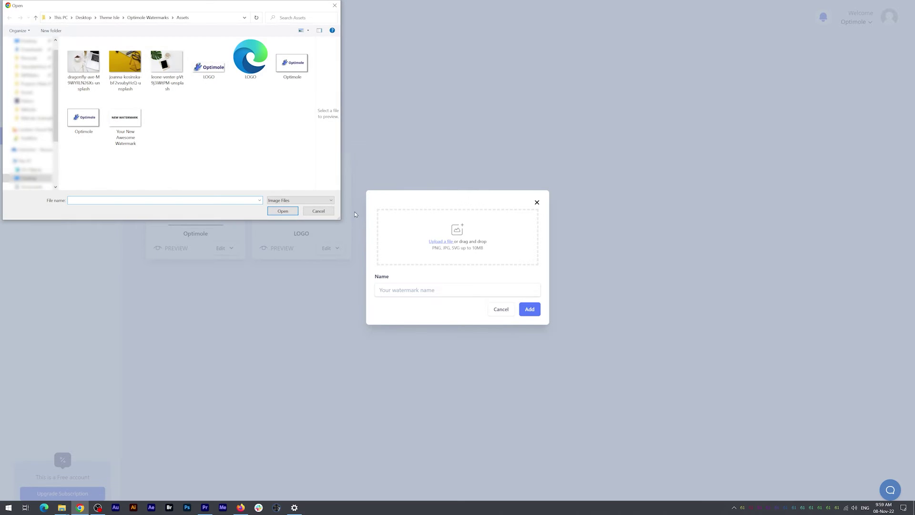
left_click(141, 125)
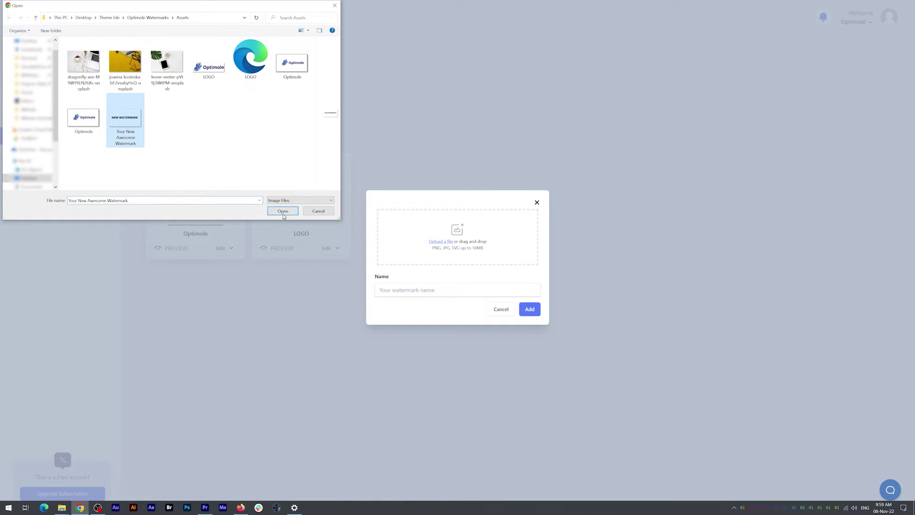
left_click(285, 211)
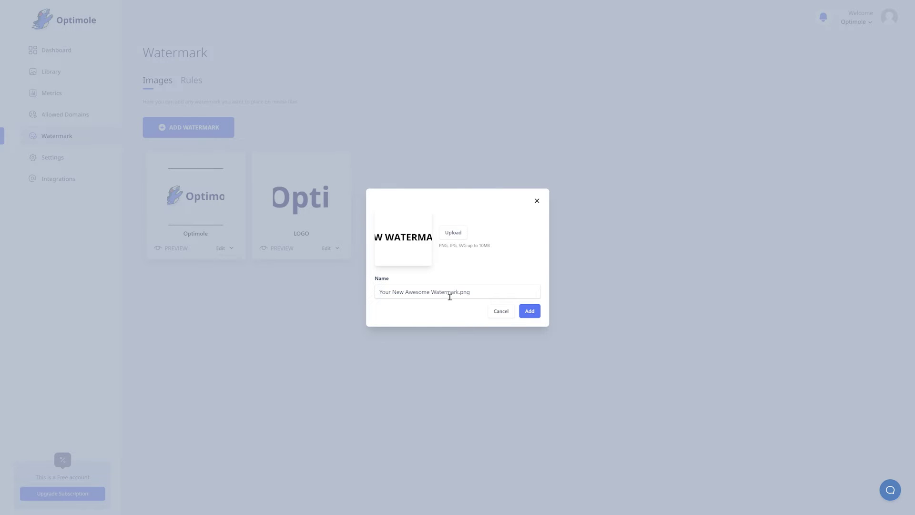
left_click_drag(476, 293, 377, 293)
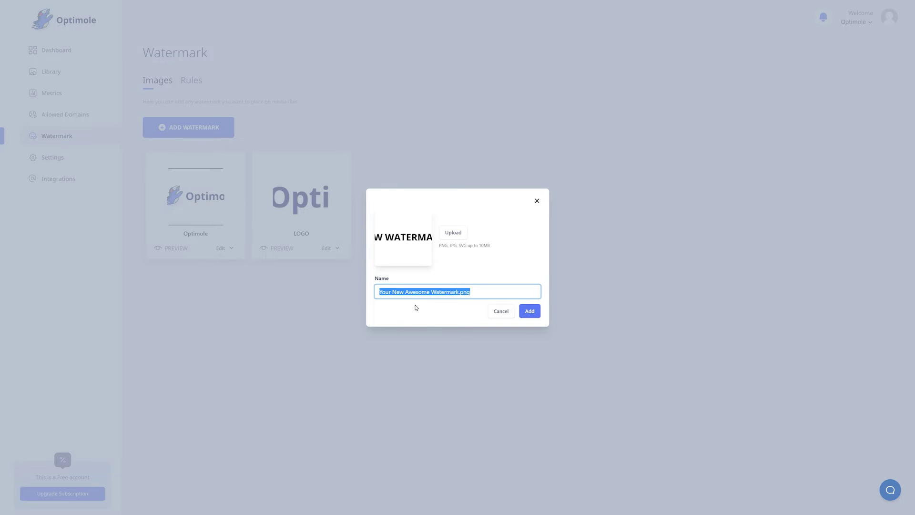
type("New Watermark")
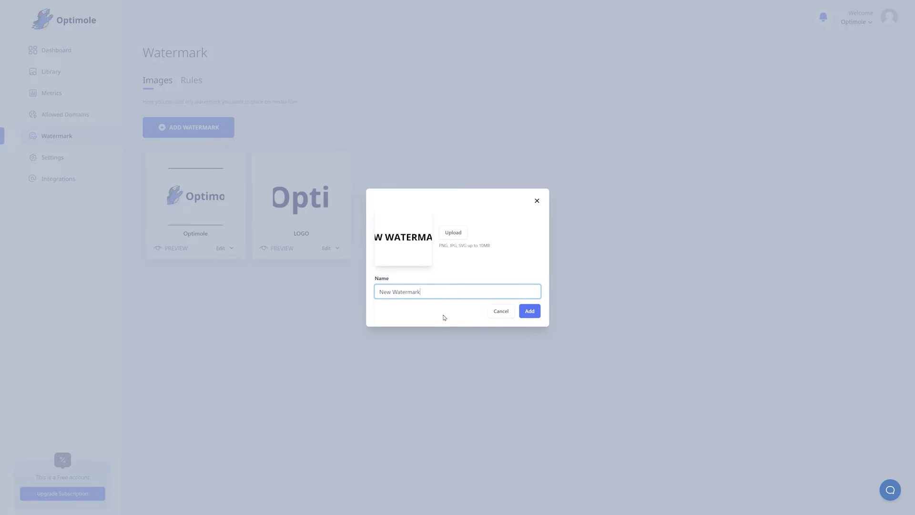
left_click(529, 312)
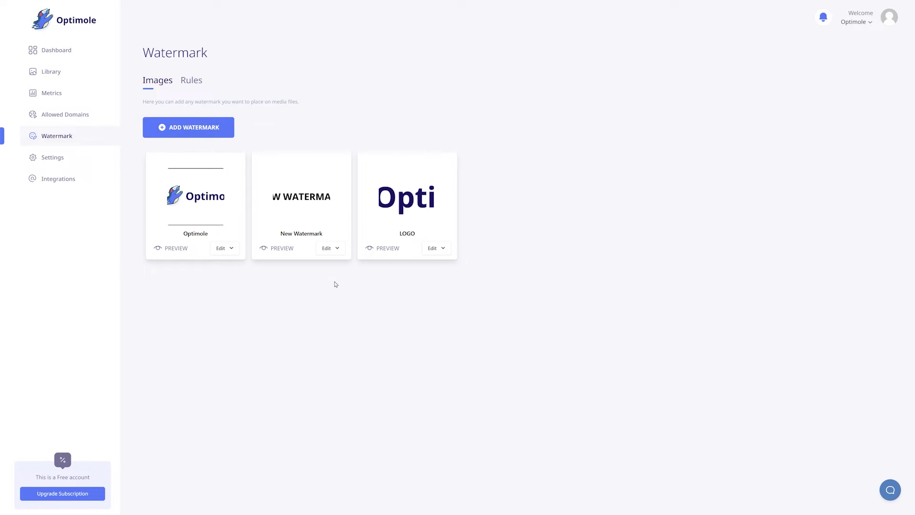
On the Rules tab, begin a new watermark rule and expand the filter types.
left_click(192, 82)
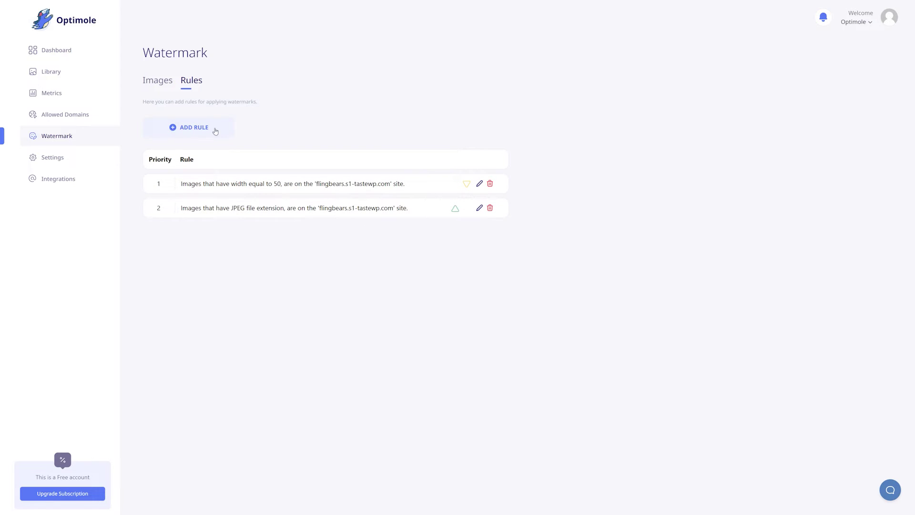
left_click(199, 128)
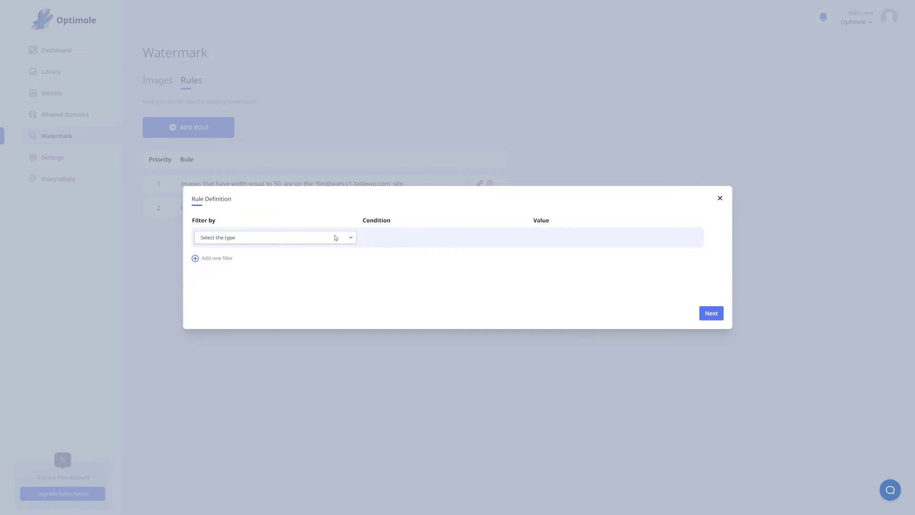
left_click(350, 239)
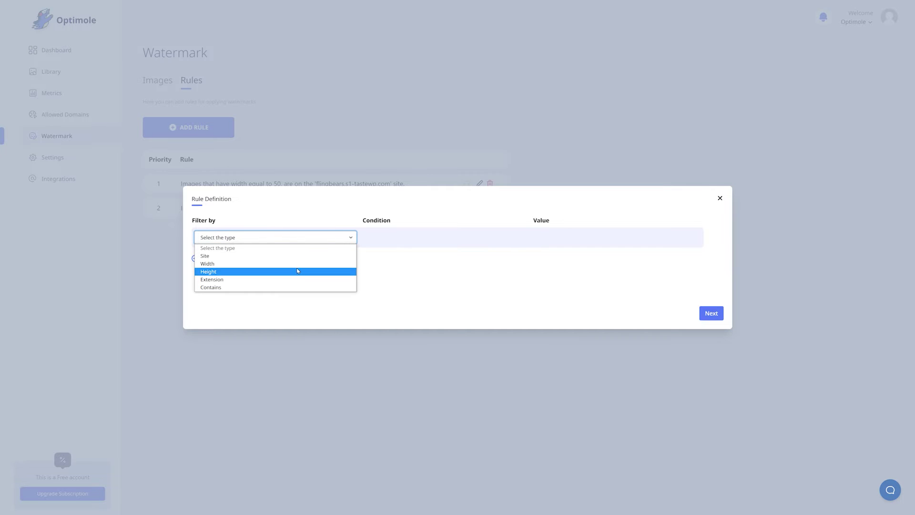
Try Site, then Width greater than 5, then switch the rule's filter to Height.
left_click(279, 256)
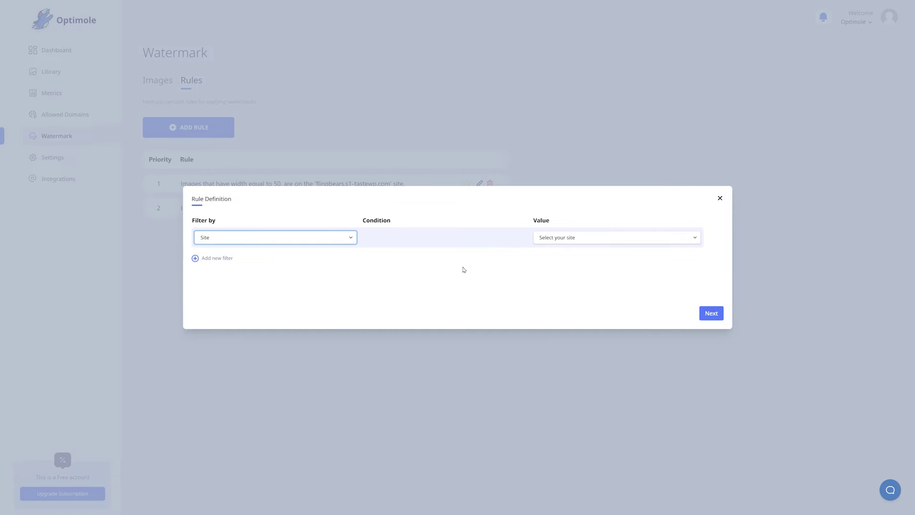
left_click(572, 238)
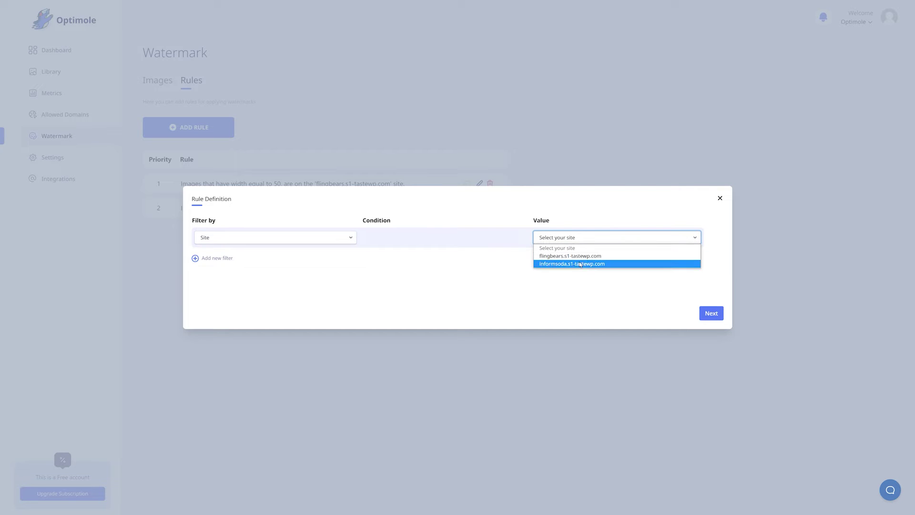
left_click(496, 263)
left_click(321, 241)
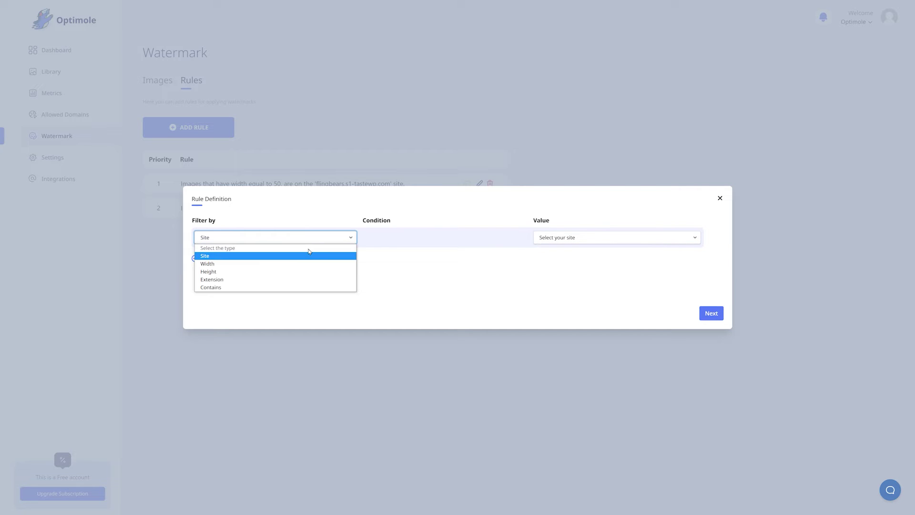
left_click(303, 262)
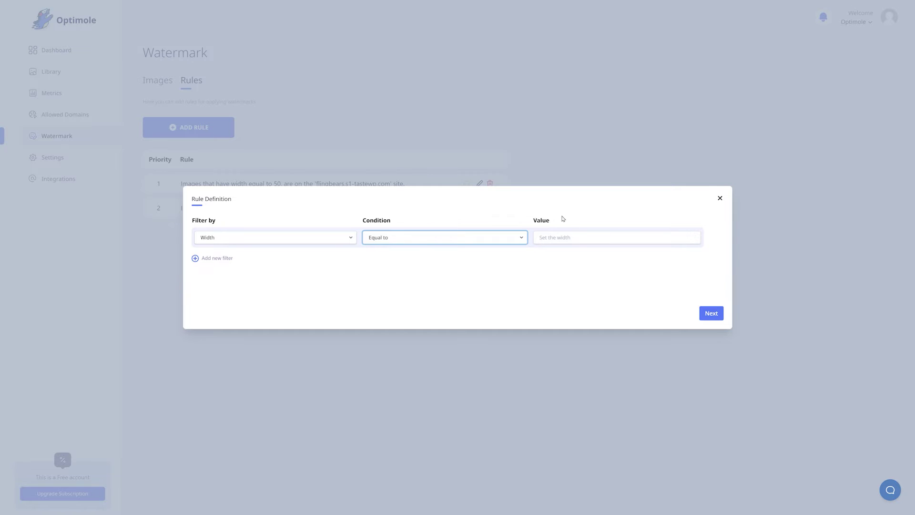
left_click(550, 238)
type("50")
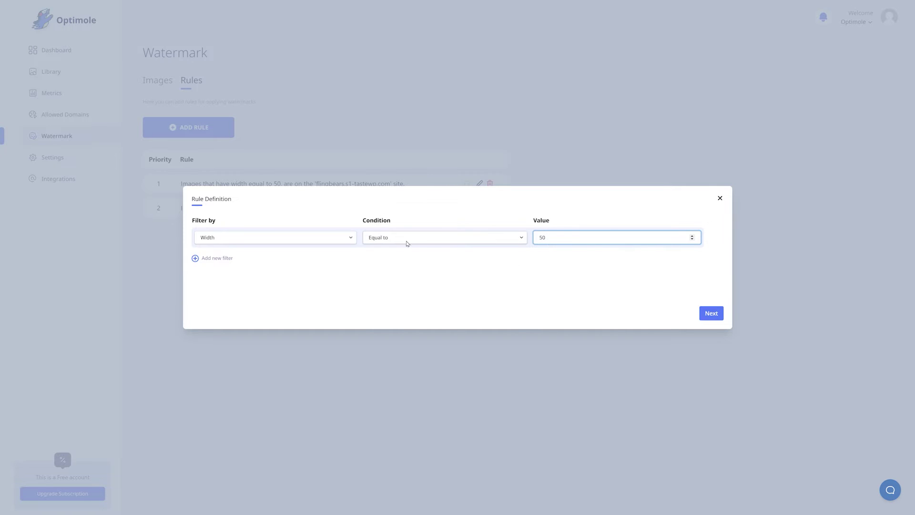
left_click(452, 240)
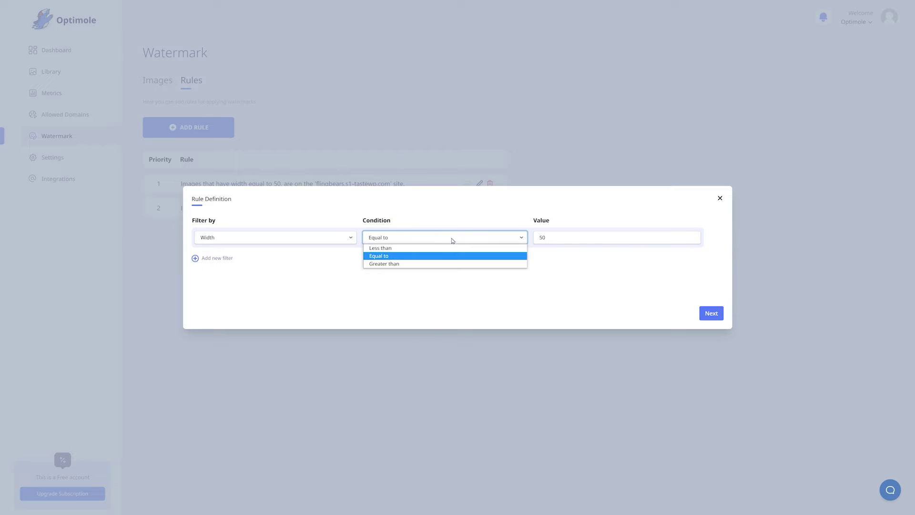
left_click(430, 265)
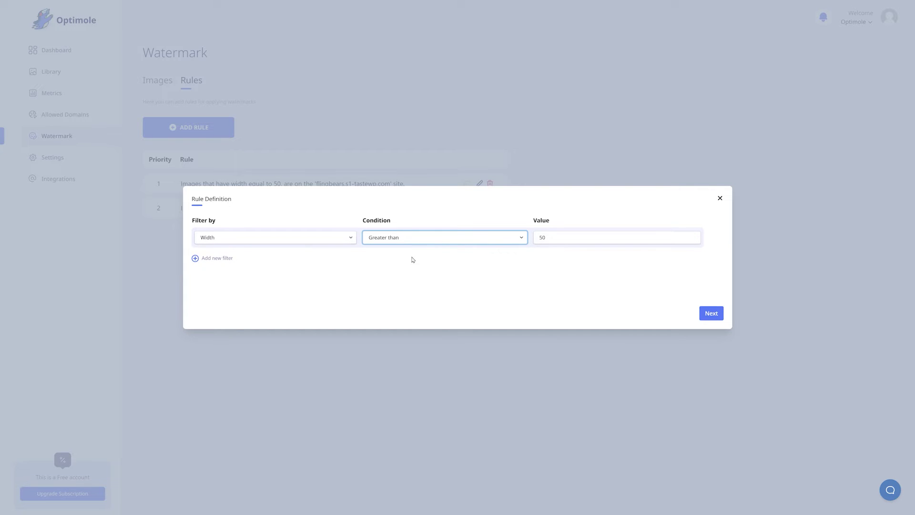
left_click(292, 238)
left_click(269, 271)
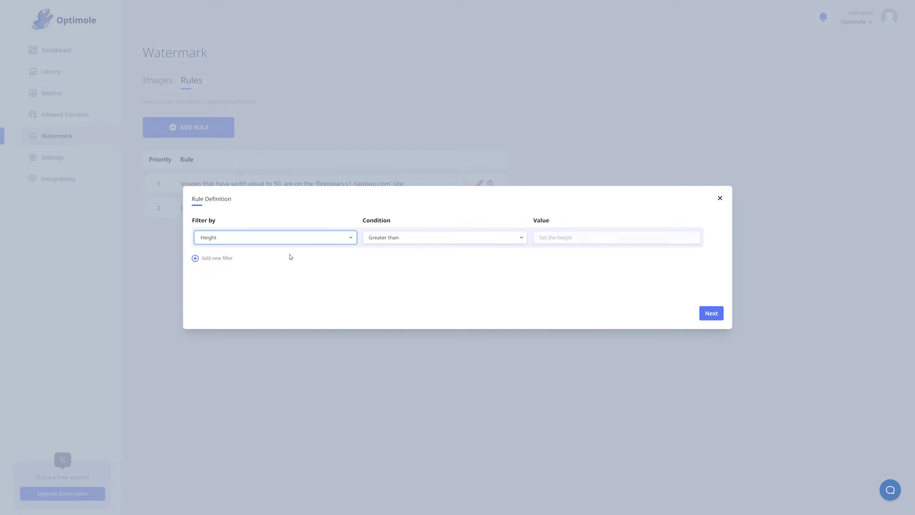
Try the Extension and Contains filter types without settling on a value.
left_click(301, 240)
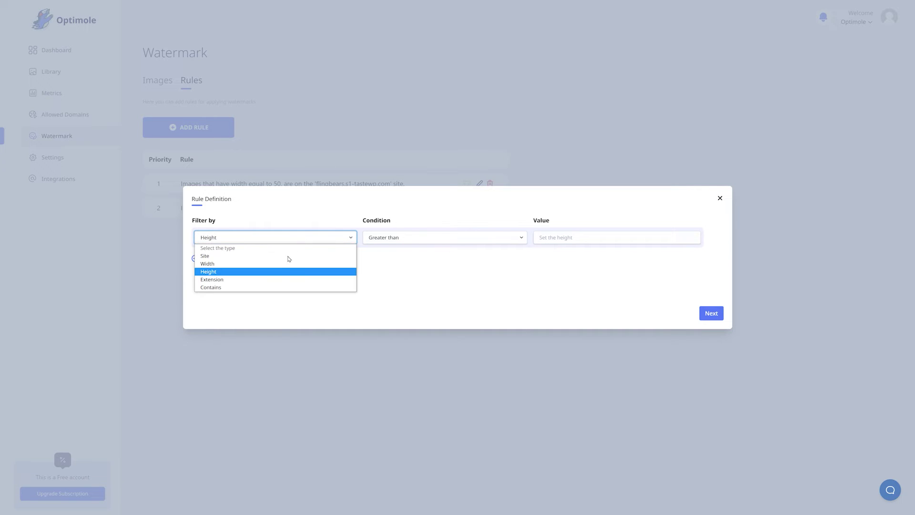
left_click(277, 280)
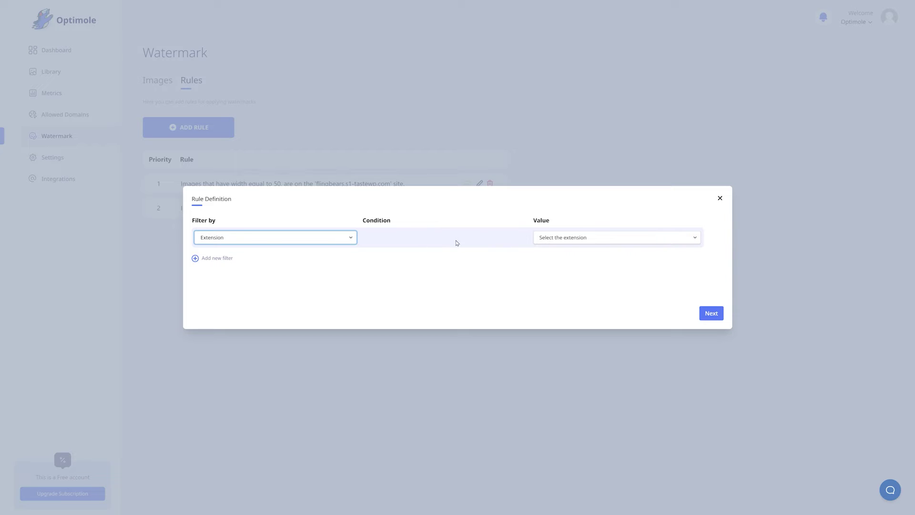
left_click(608, 240)
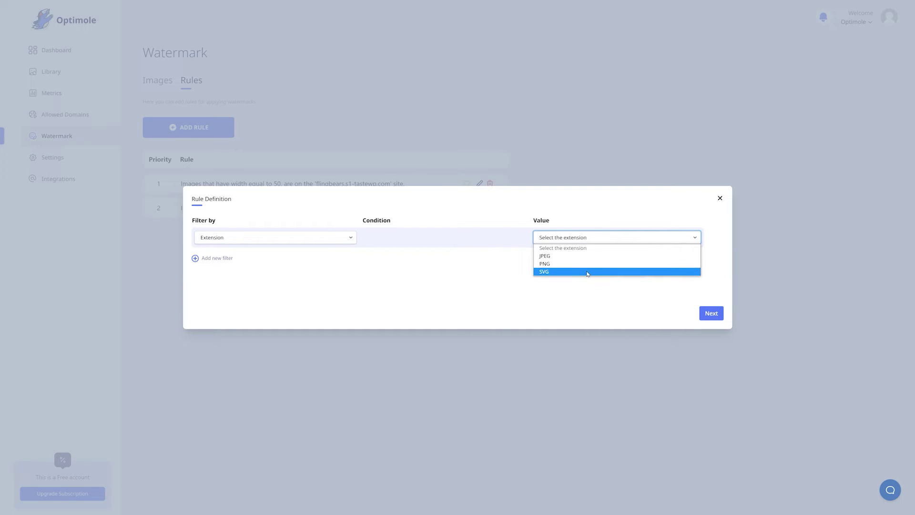
left_click(416, 270)
left_click(301, 242)
left_click(273, 286)
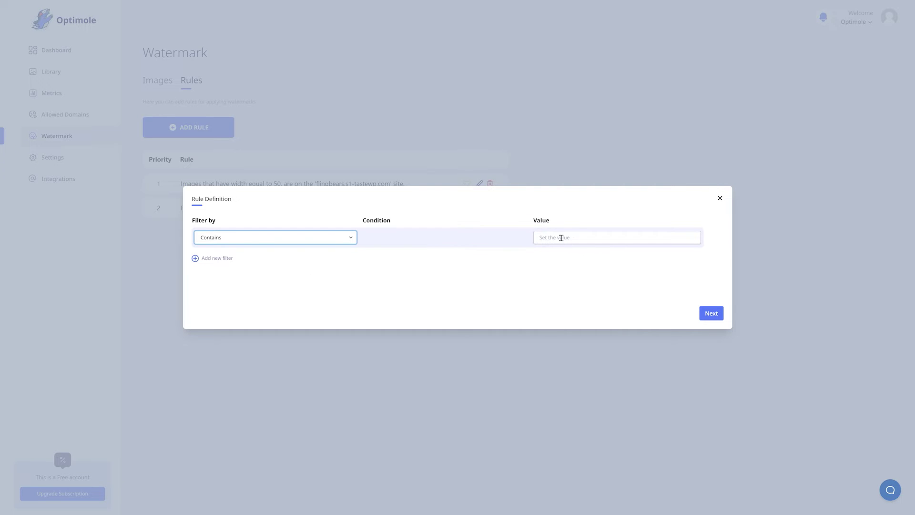
left_click(560, 237)
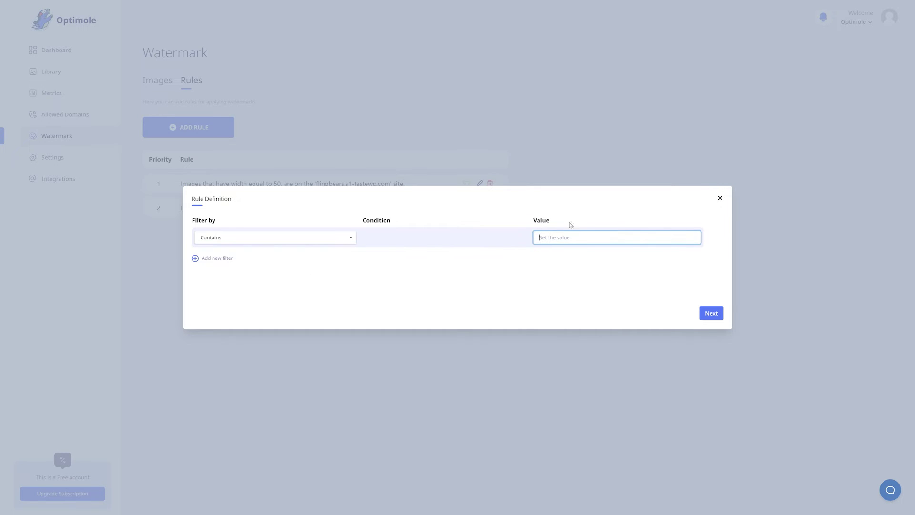
left_click(542, 275)
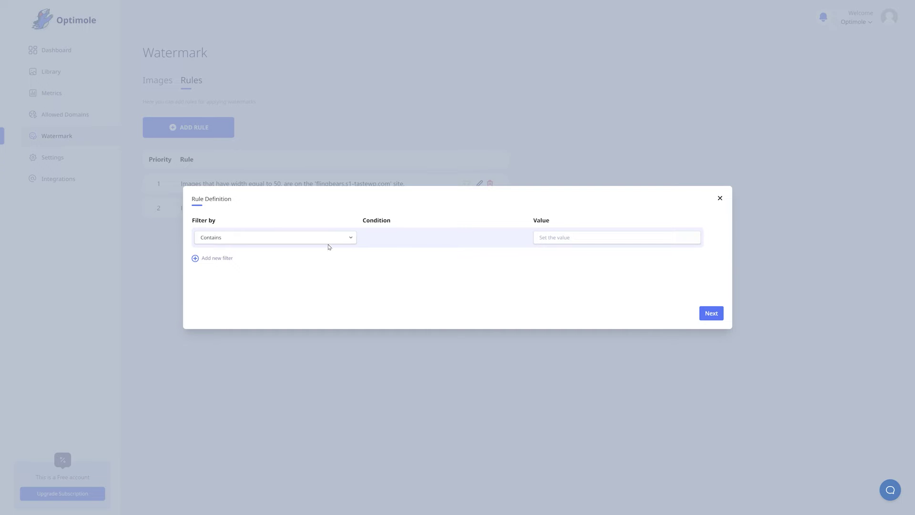
Filter by Site informsoda.s1-tastewp.com and add a second filter row.
left_click(300, 241)
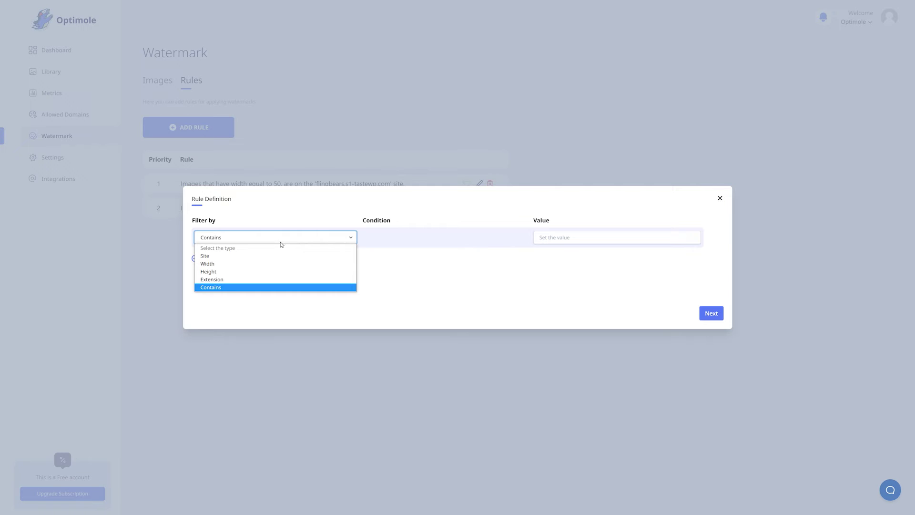
left_click(226, 256)
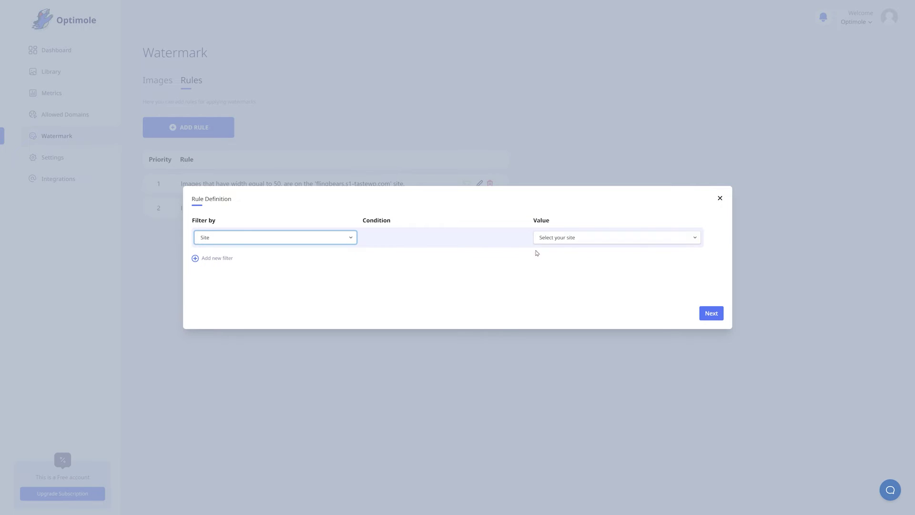
left_click(570, 238)
left_click(575, 264)
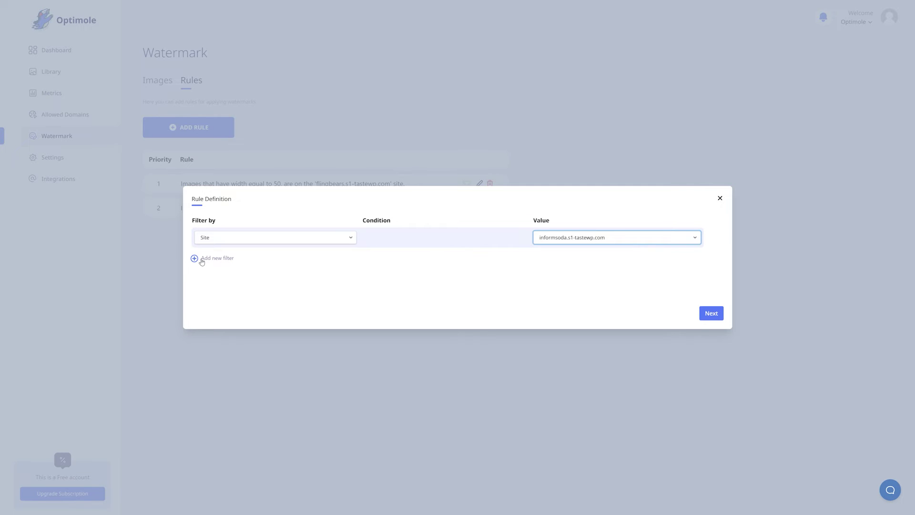
left_click(217, 259)
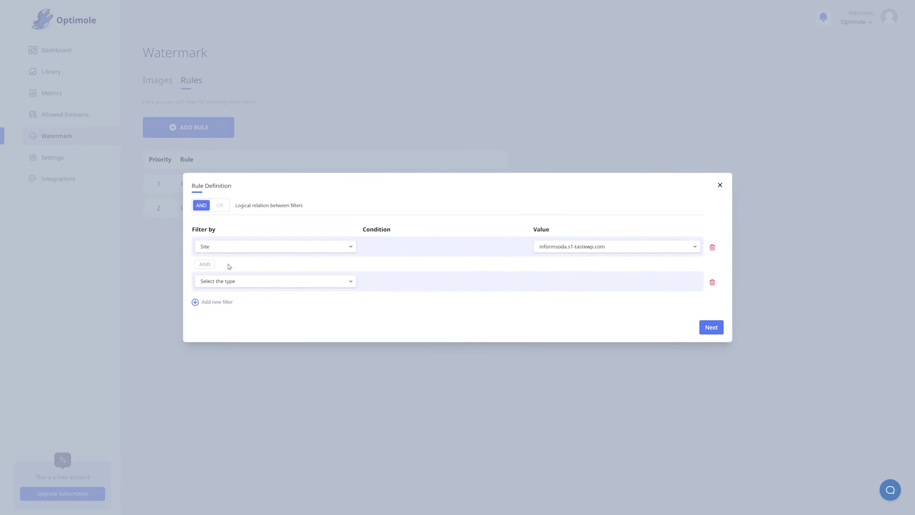
Make the second filter Width equal to 50 with AND logic, discarding an extra row.
left_click(276, 281)
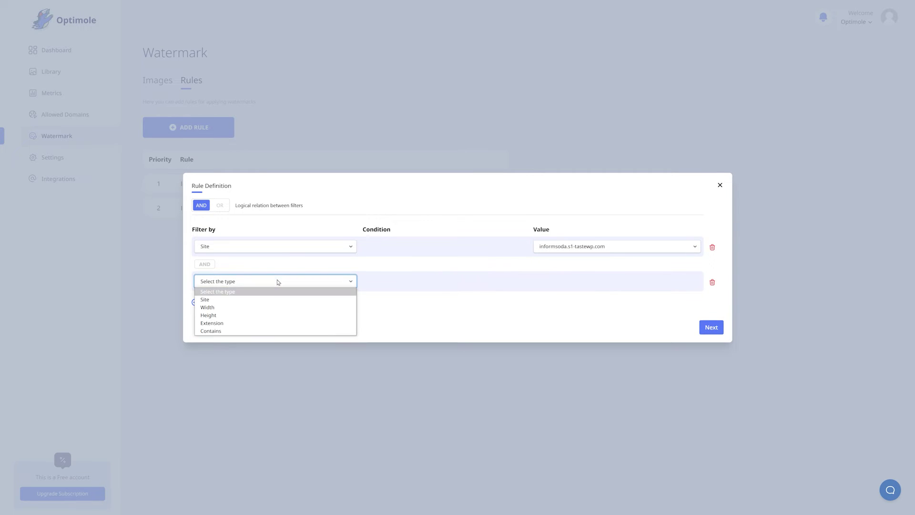
left_click(266, 308)
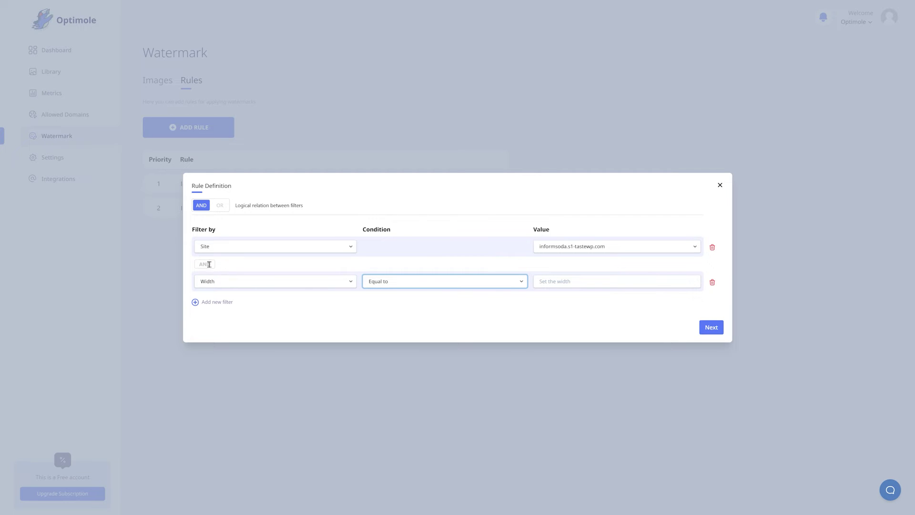
left_click(220, 206)
left_click(201, 206)
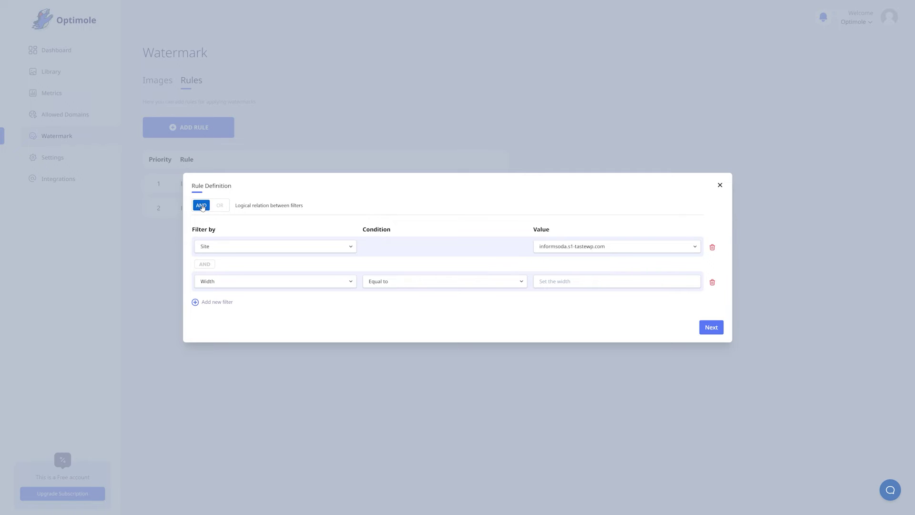
left_click(223, 302)
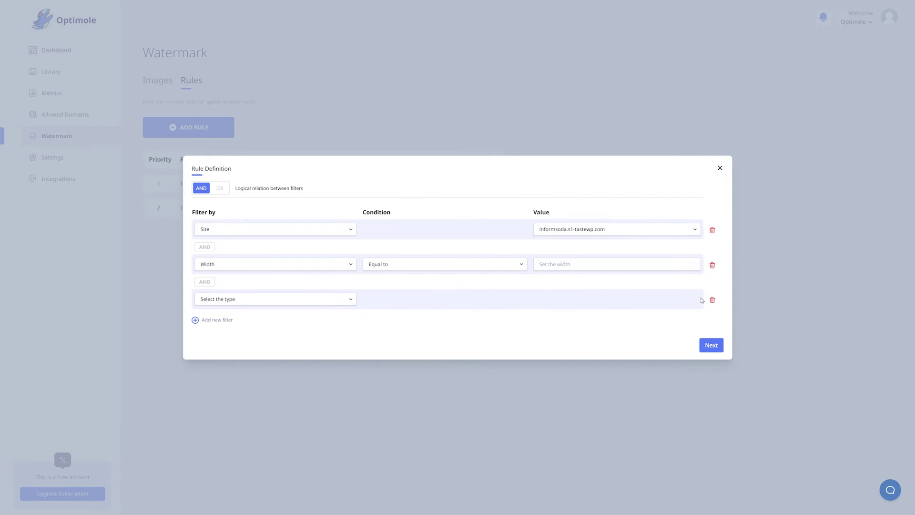
left_click(711, 300)
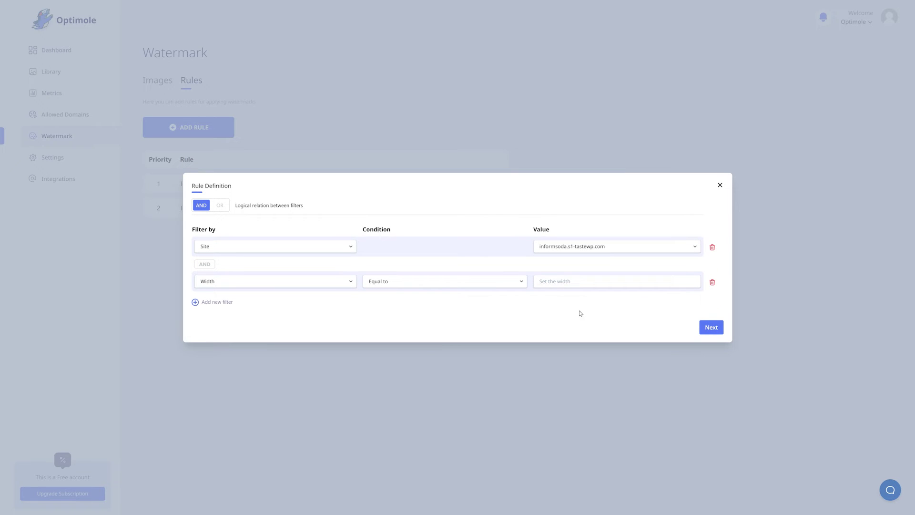
left_click(565, 282)
type("50")
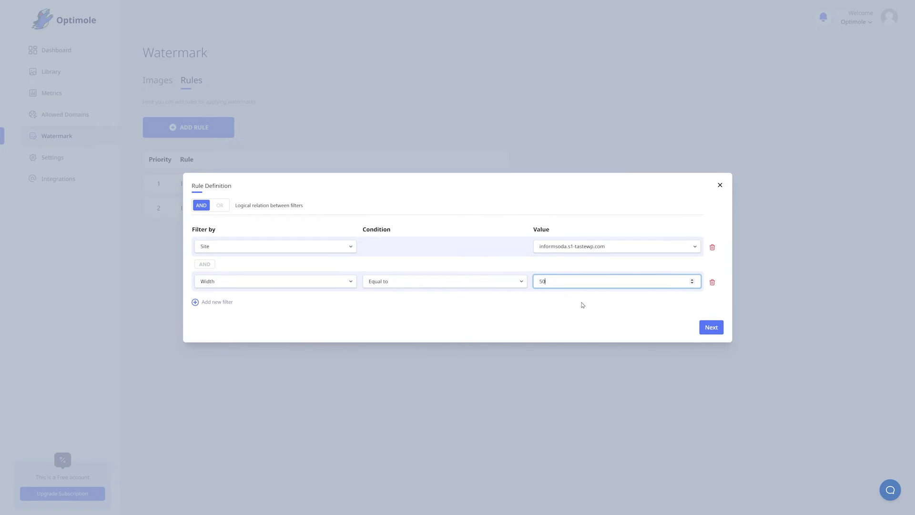
left_click(710, 327)
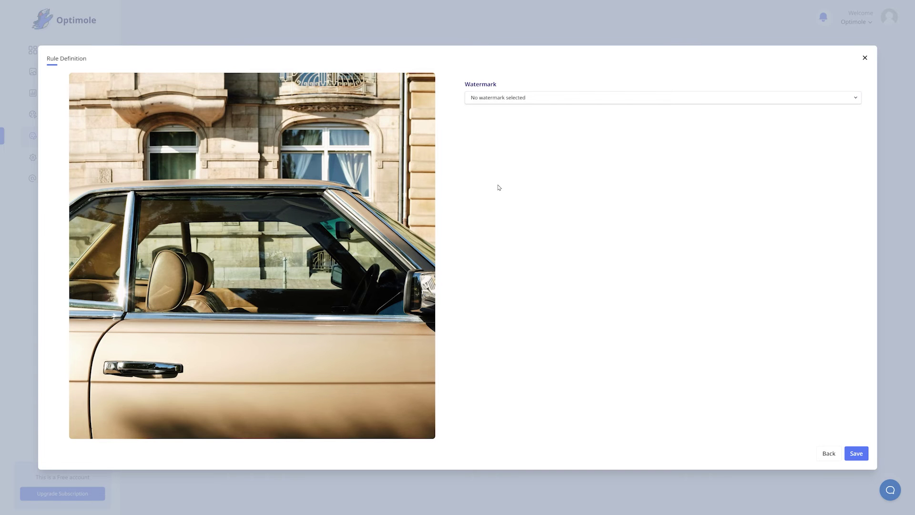
Apply New Watermark at Bottom Right, scale 0.3, opacity 0.6, and save the rule.
left_click(524, 97)
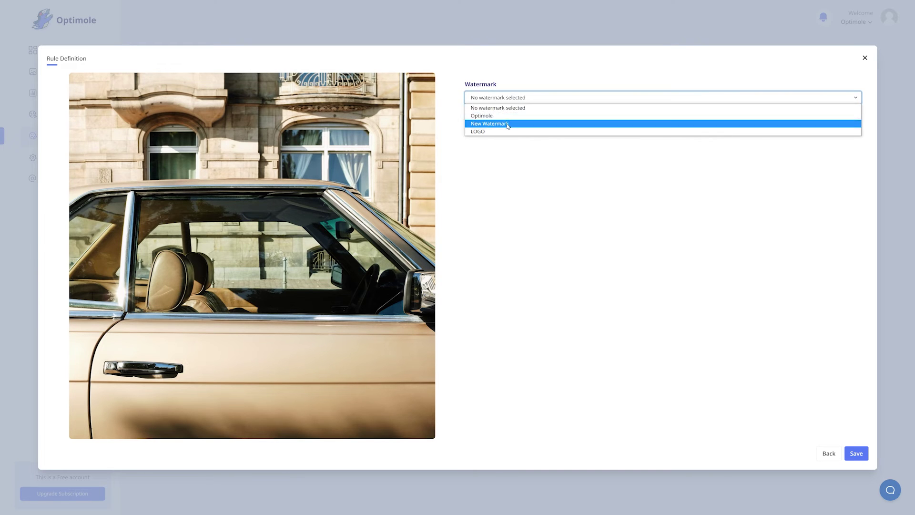
left_click(509, 124)
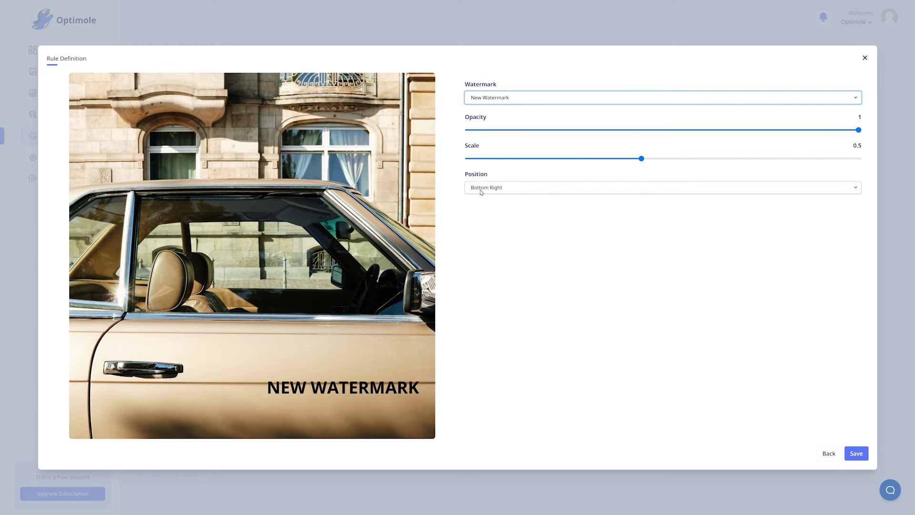
left_click(524, 189)
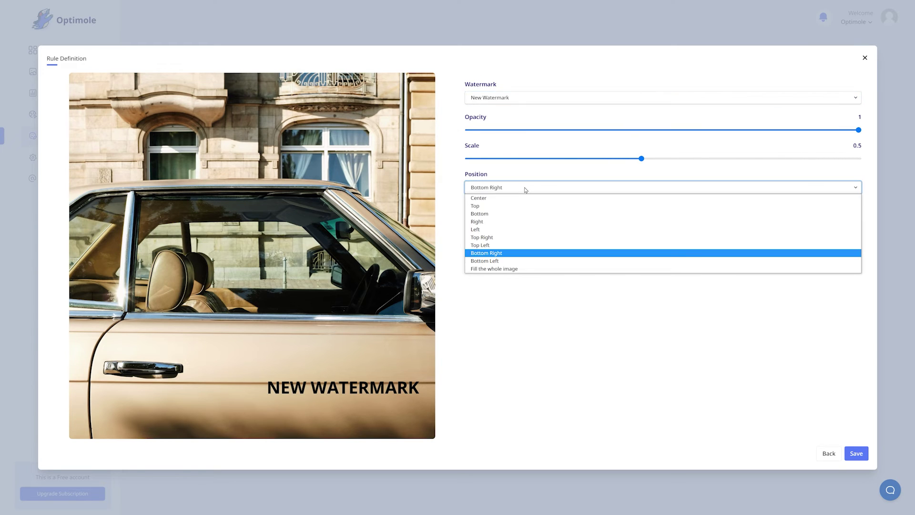
left_click(502, 253)
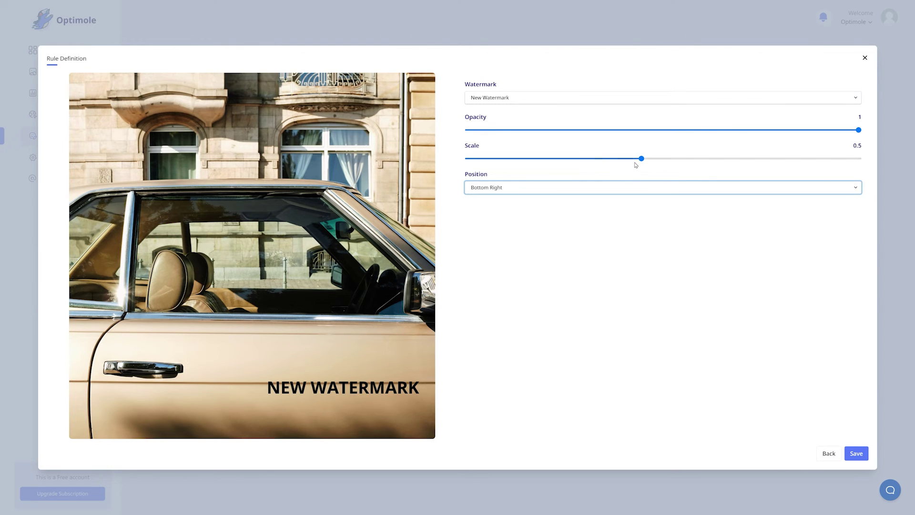
left_click_drag(642, 158, 554, 164)
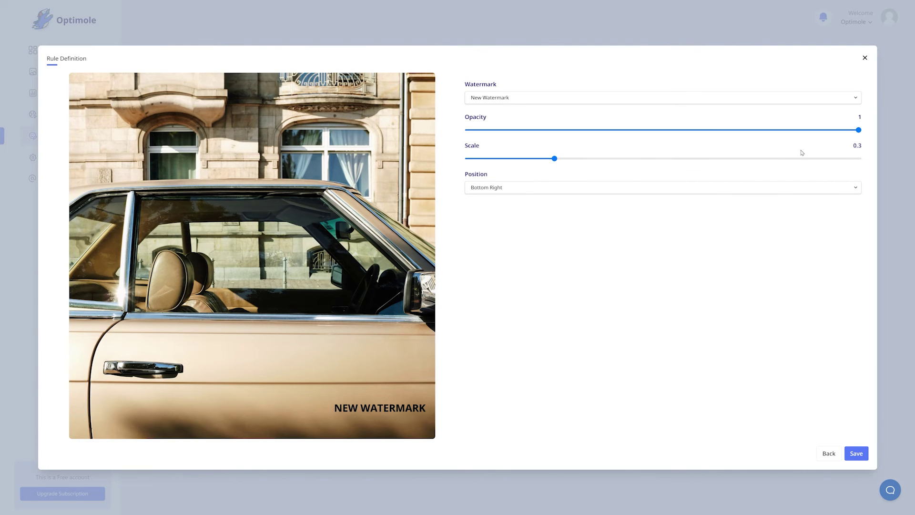
left_click_drag(858, 130, 695, 134)
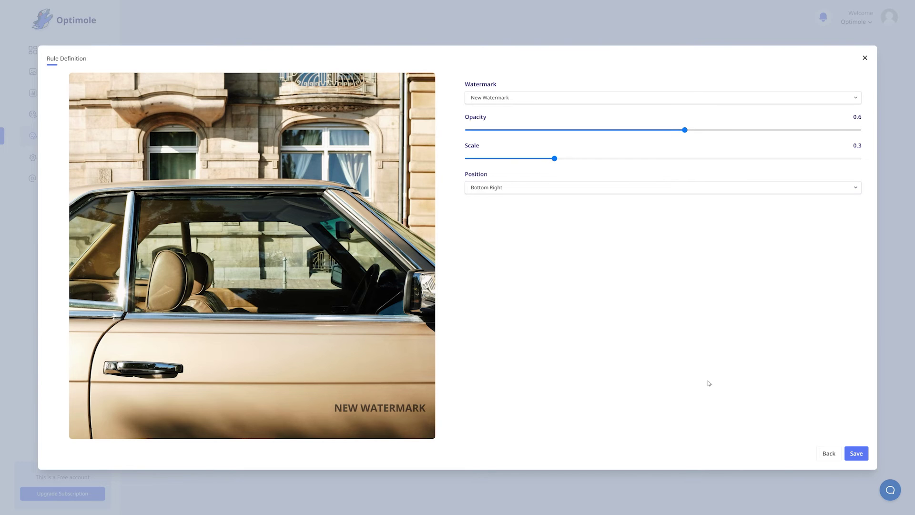
left_click(855, 452)
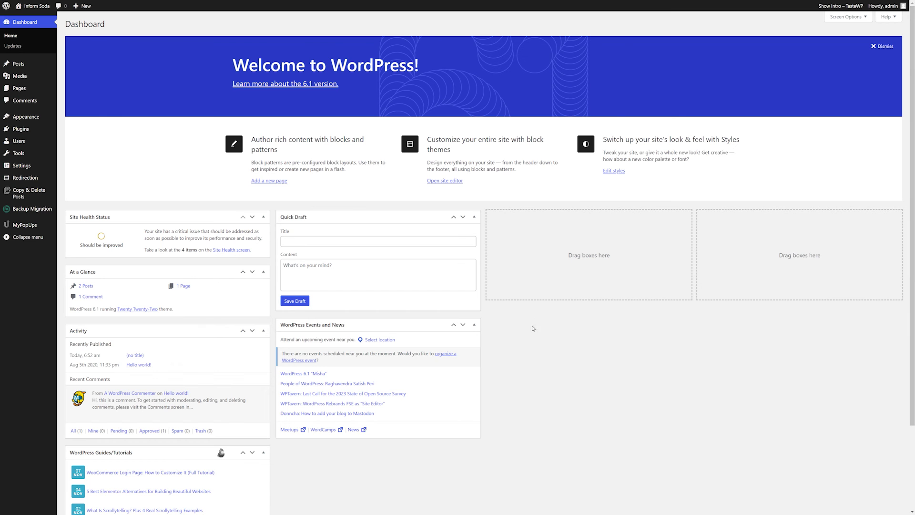
Open the Optimole plugin's Settings tab from the WordPress Media menu.
mouse_move(24, 77)
left_click(73, 97)
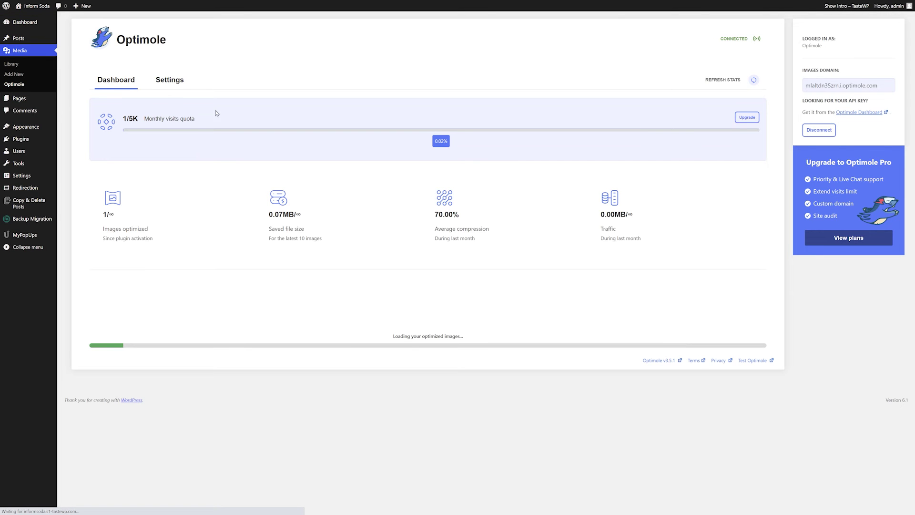
left_click(169, 80)
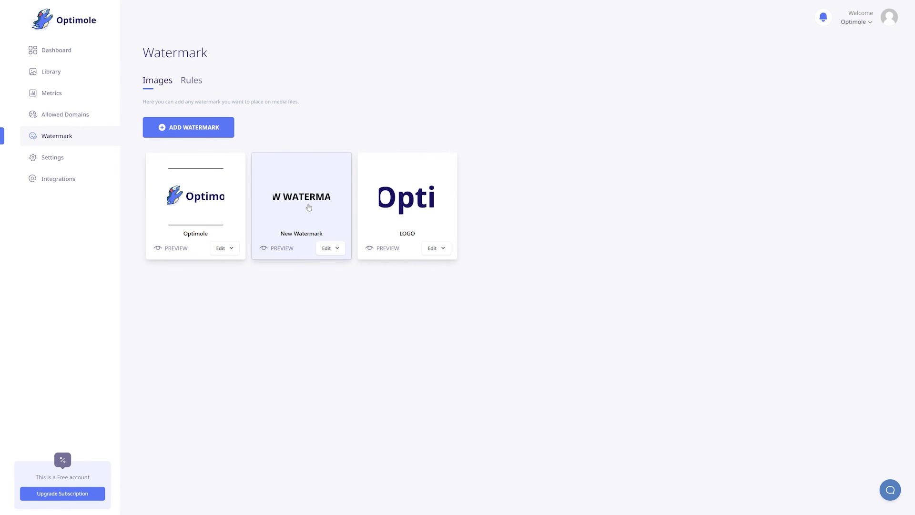
Review New Watermark's edit options and the rules list, then clear Optimole's cached images.
left_click(337, 249)
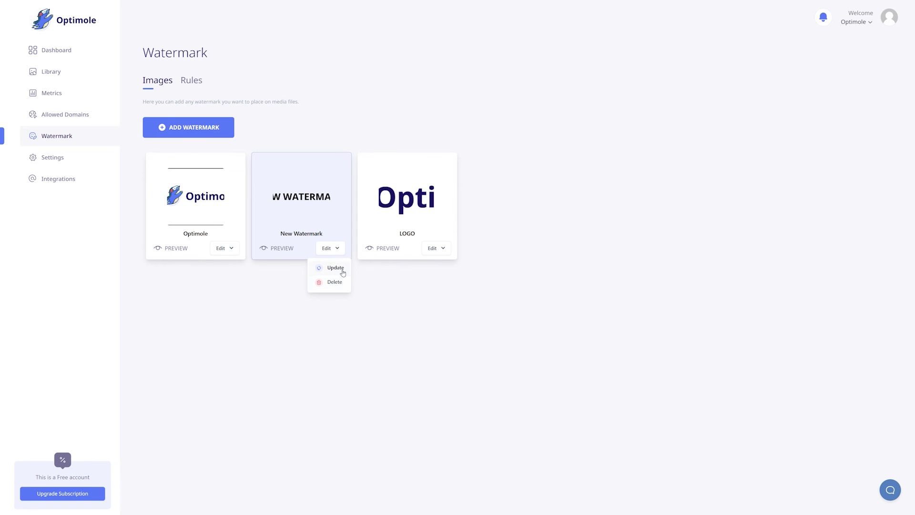
left_click(191, 79)
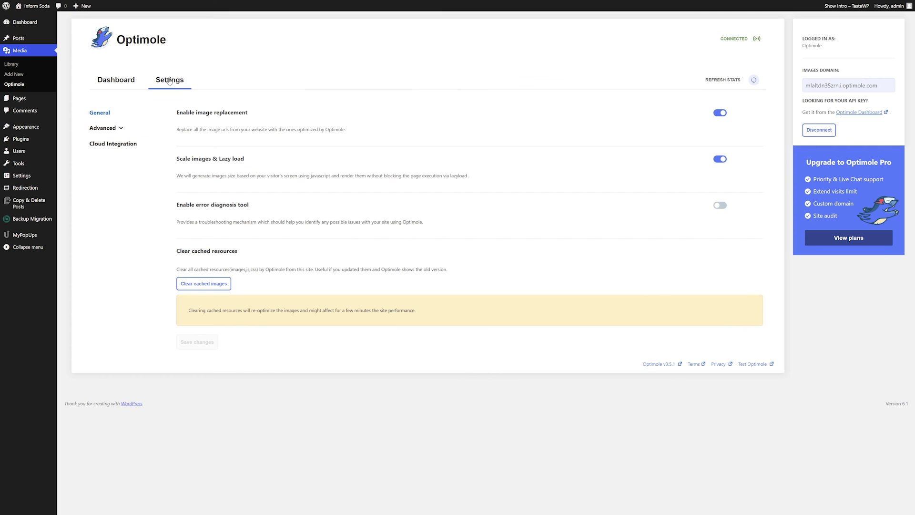
left_click(222, 285)
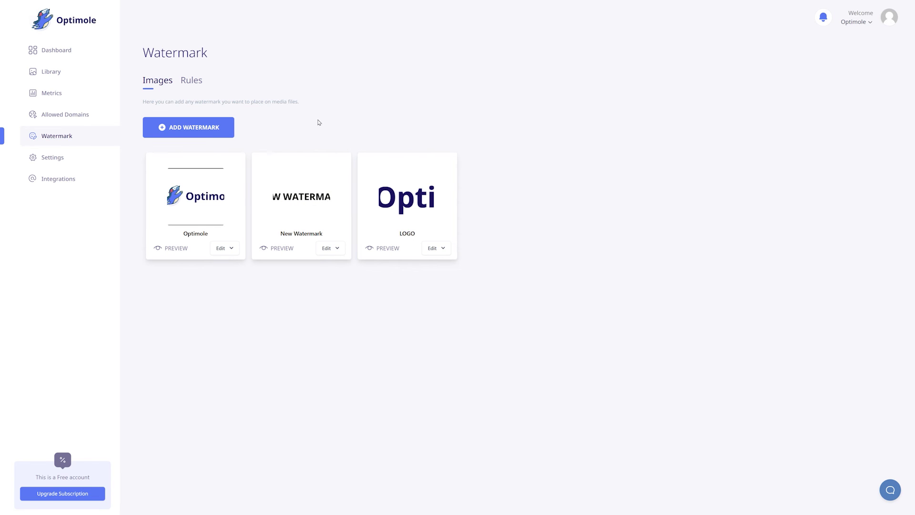
Go to the Optimole dashboard's image Library.
left_click(57, 74)
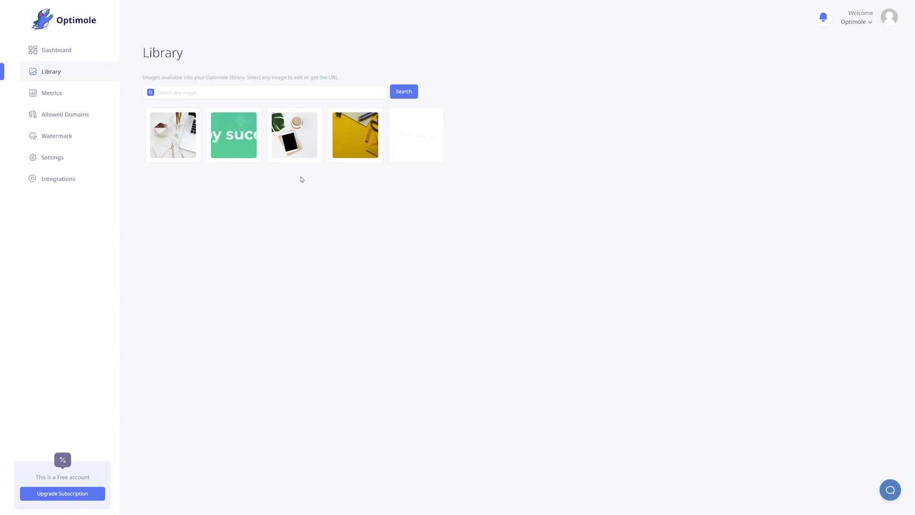
Apply New Watermark to the yellow stationery photo and lower its opacity to 0.6.
left_click(350, 141)
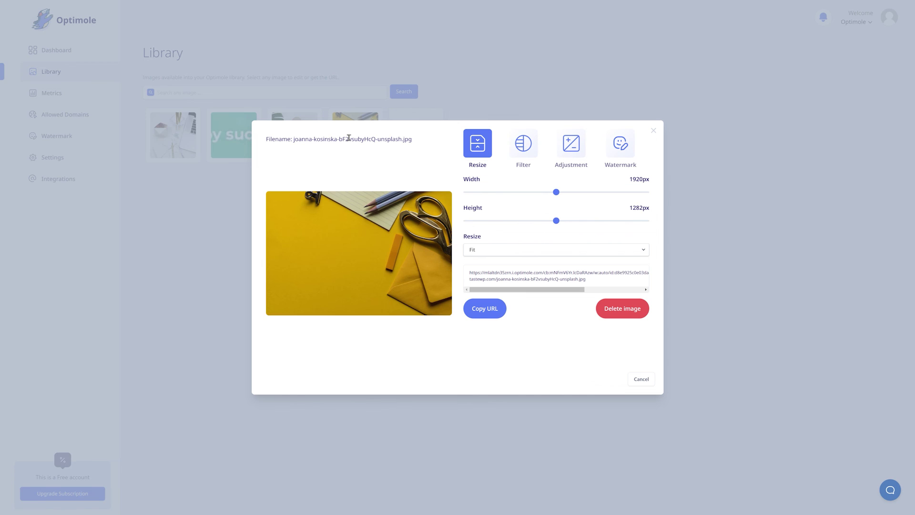
left_click(619, 143)
left_click(519, 192)
left_click(499, 219)
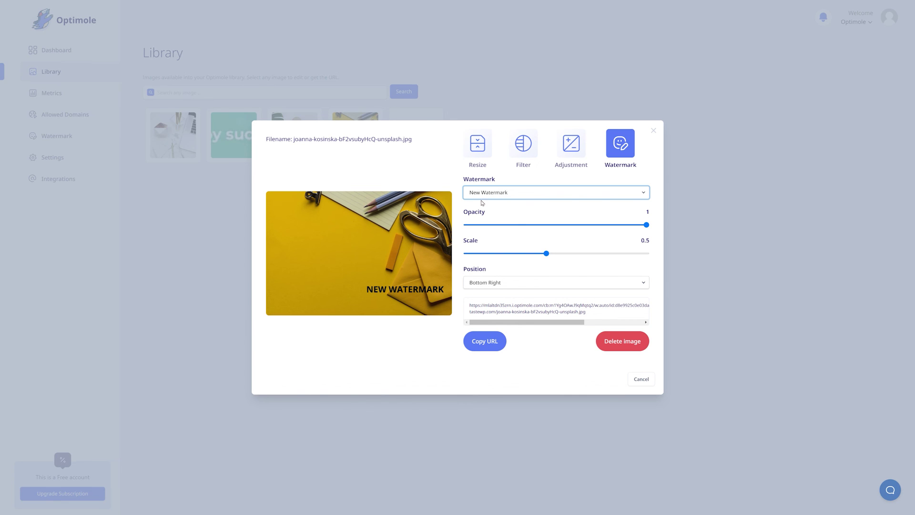
left_click_drag(646, 225, 496, 253)
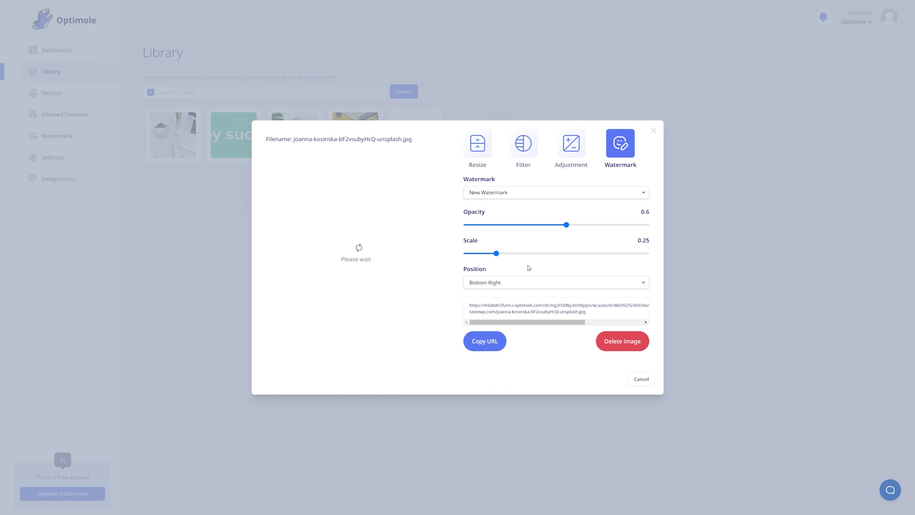